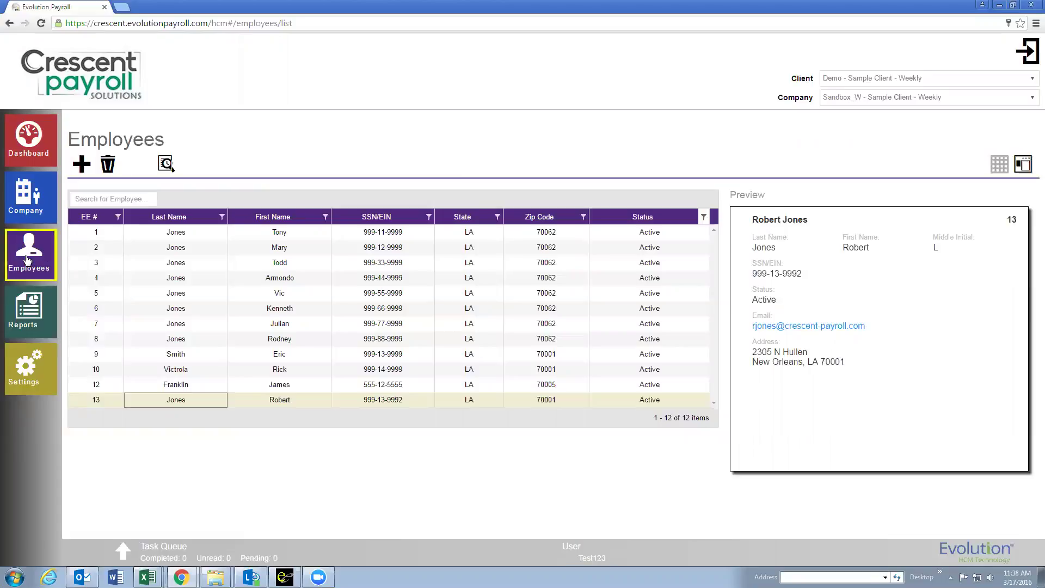
Open the record of the last employee in the list and set the hire status to Terminated
click(255, 401)
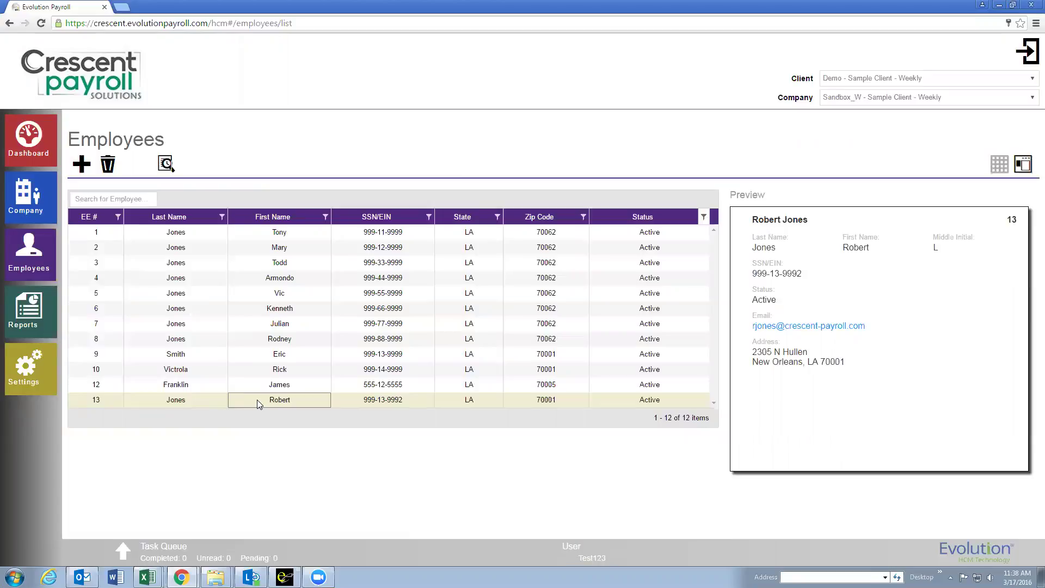
double_click(257, 400)
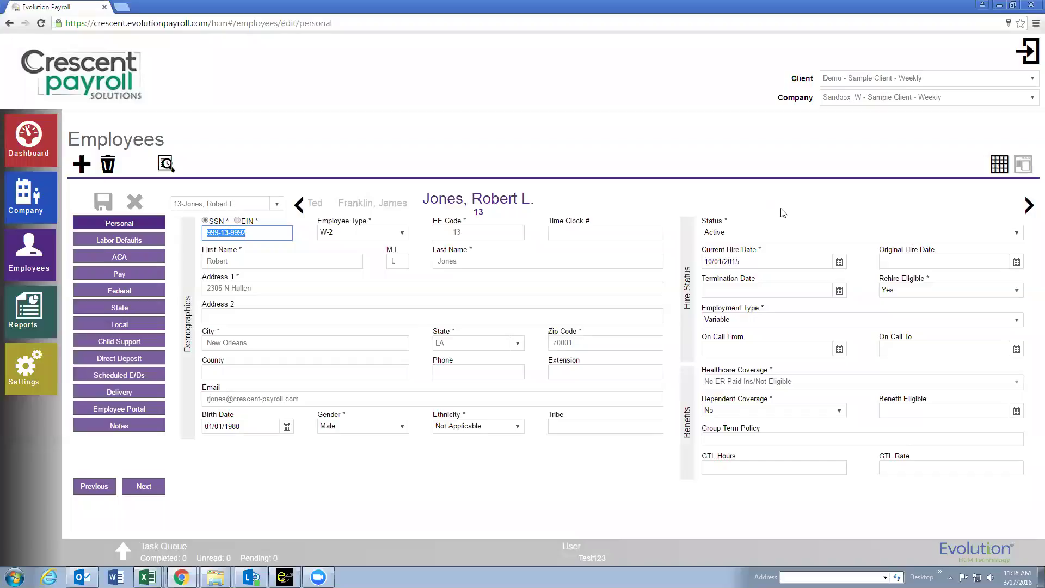
click(789, 239)
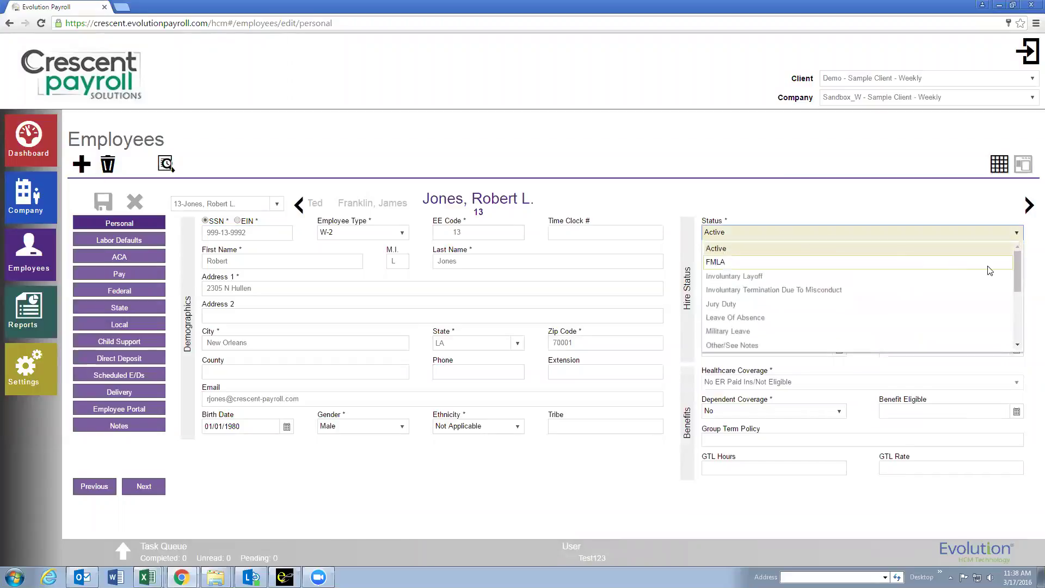
drag(1019, 267, 1019, 314)
click(729, 275)
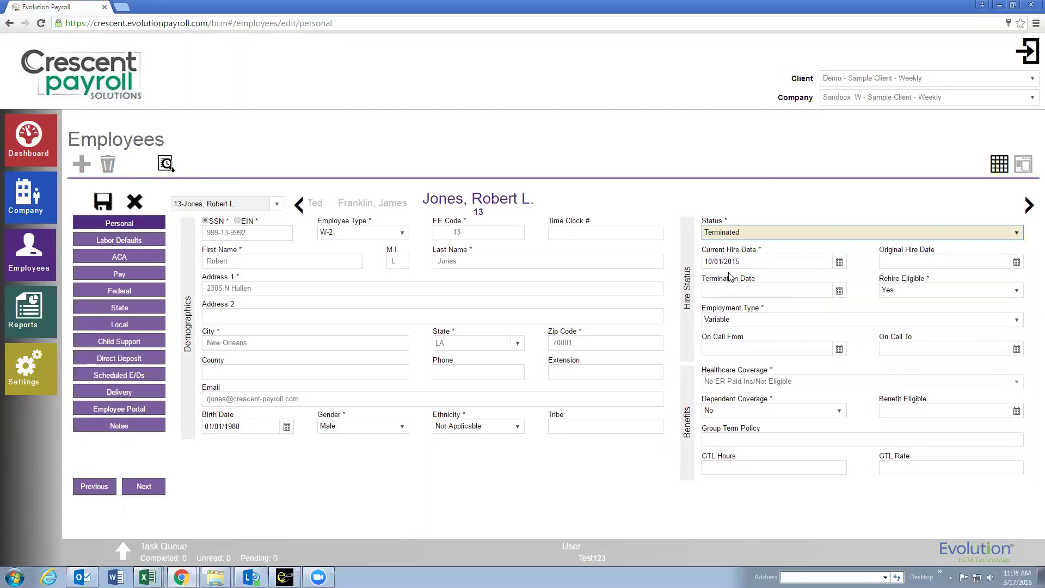
Enter 03/05/2016 as the employee's termination date and save the record
click(736, 293)
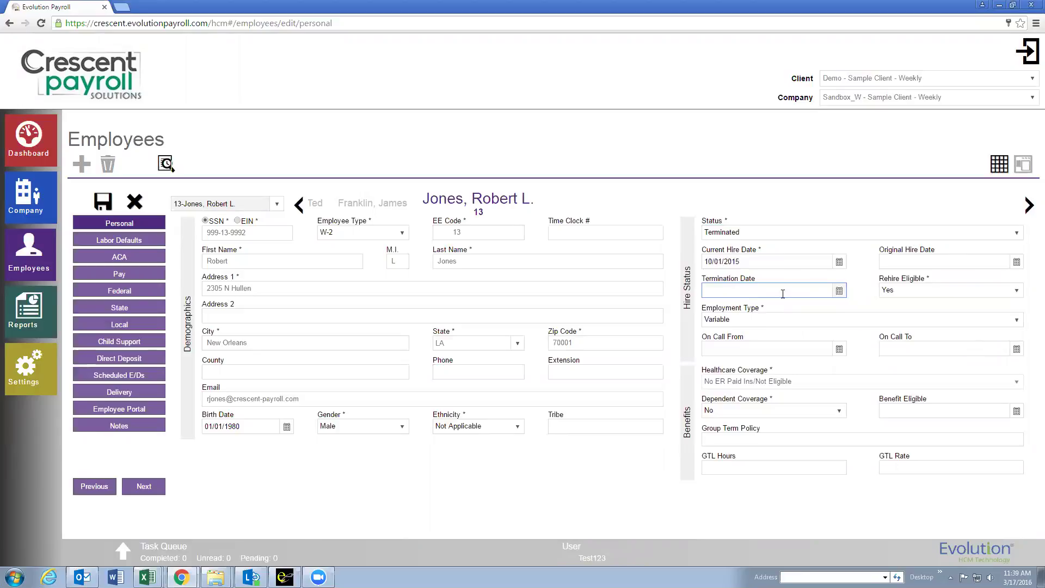
text(02)
key(BackSpace)
text(3)
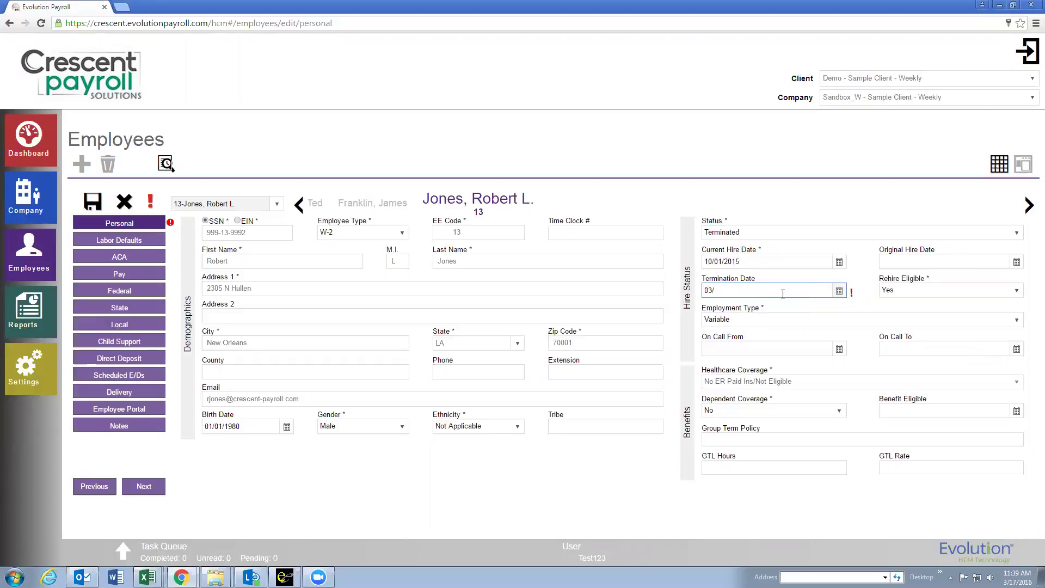
text(/505)
key(BackSpace)
key(BackSpace)
text(05/20169)
key(BackSpace)
click(838, 290)
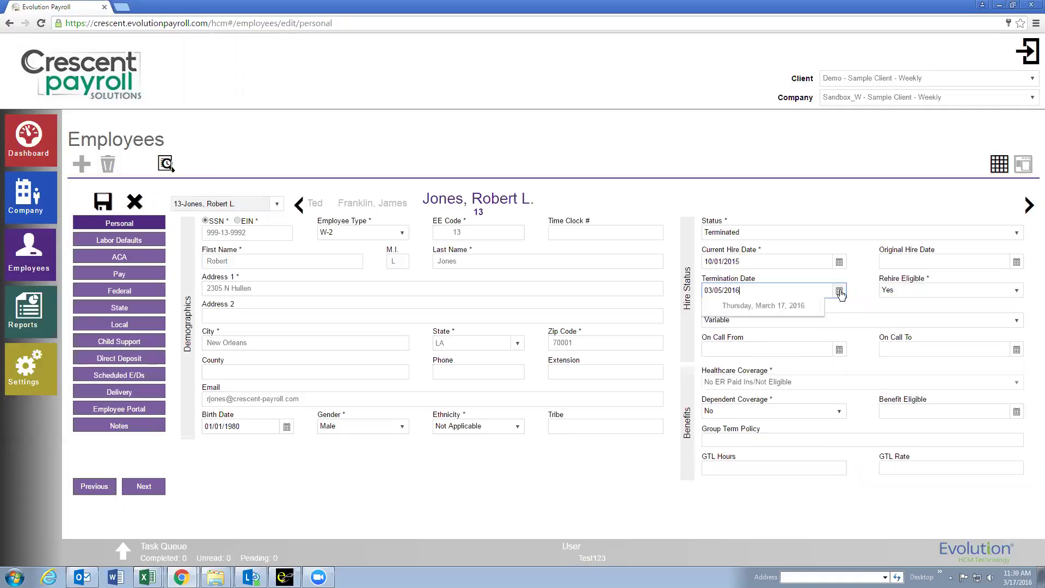
click(818, 338)
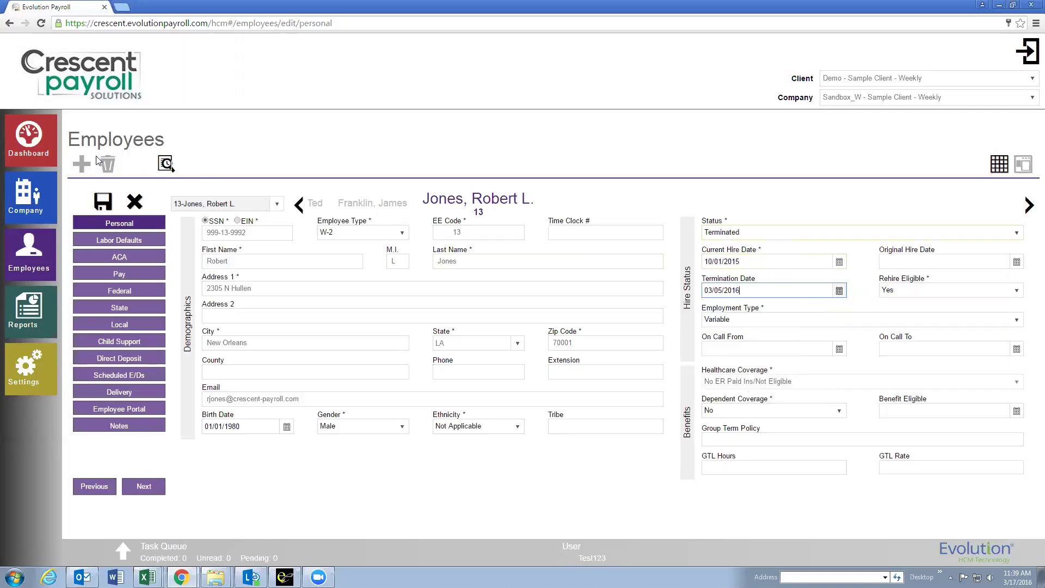
click(102, 203)
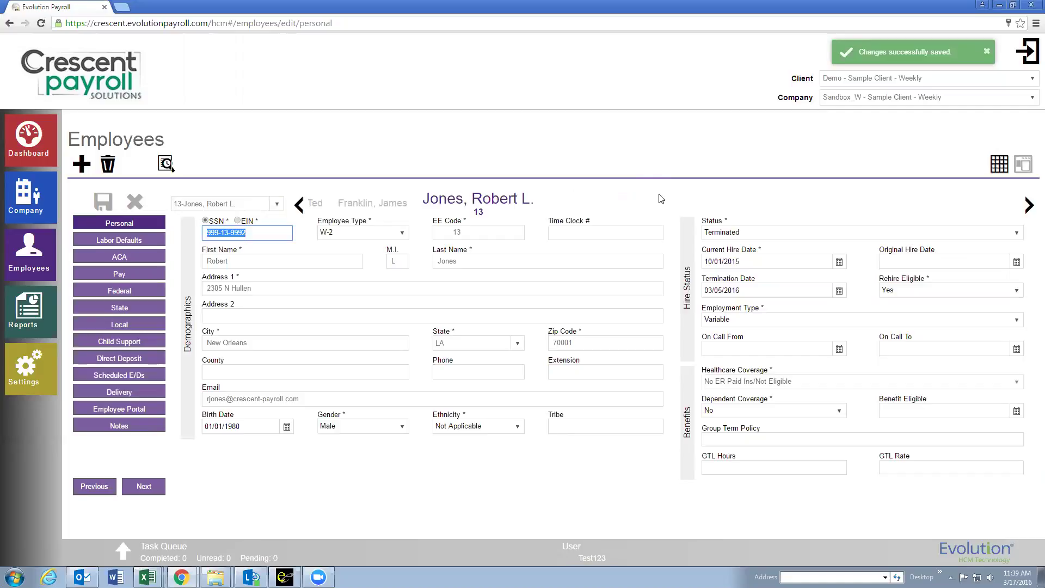
Return to the employee list and filter the Status column to values equal to Active or Terminated
click(24, 251)
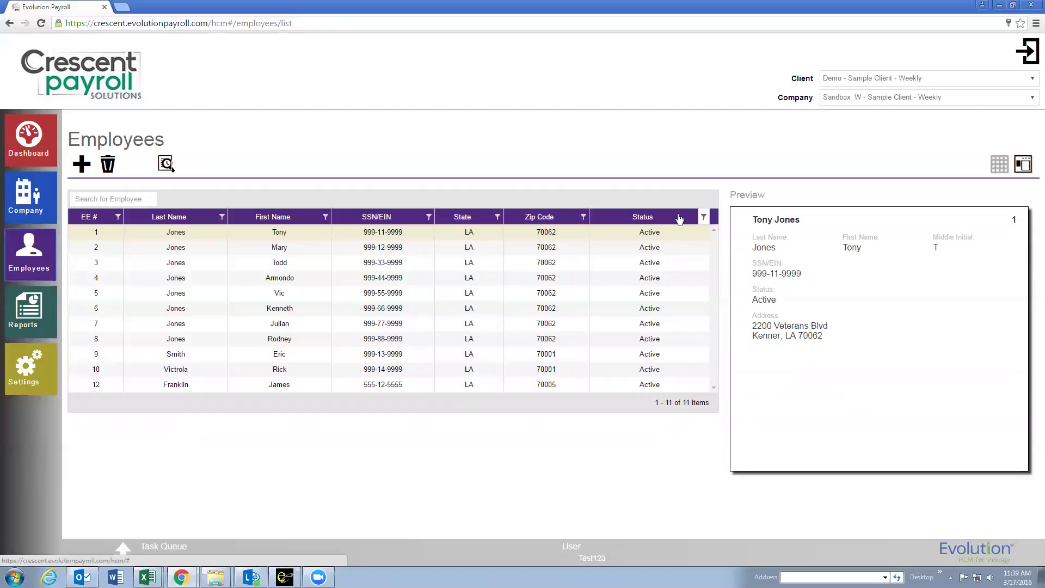
click(704, 217)
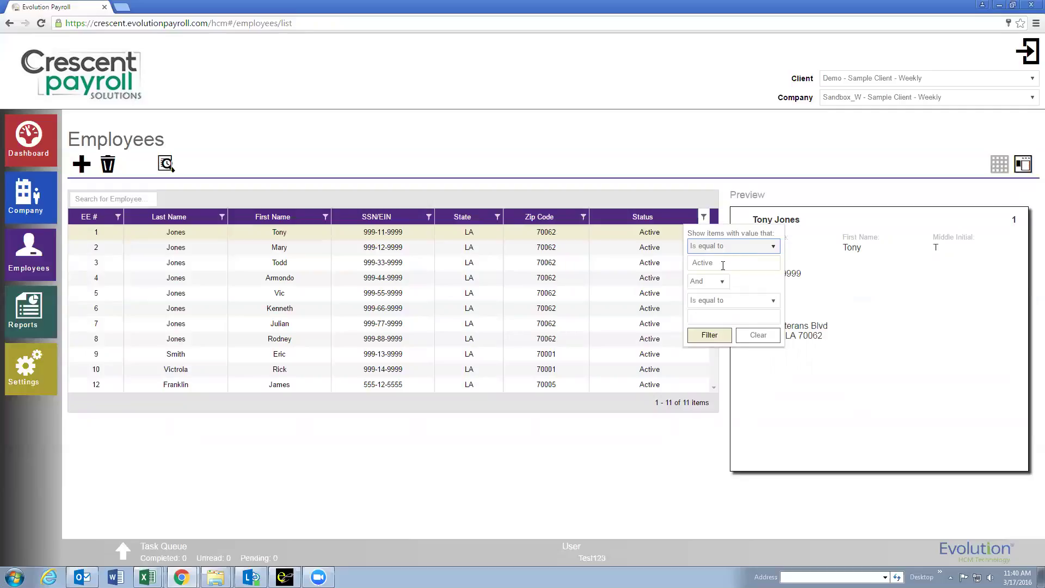
click(715, 285)
click(708, 312)
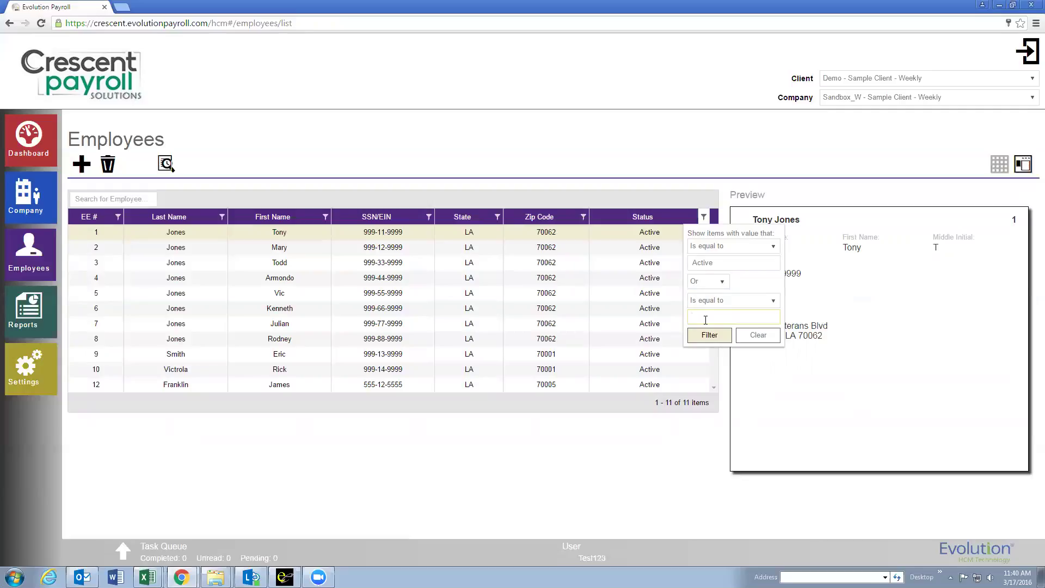
text(Termindted)
click(708, 334)
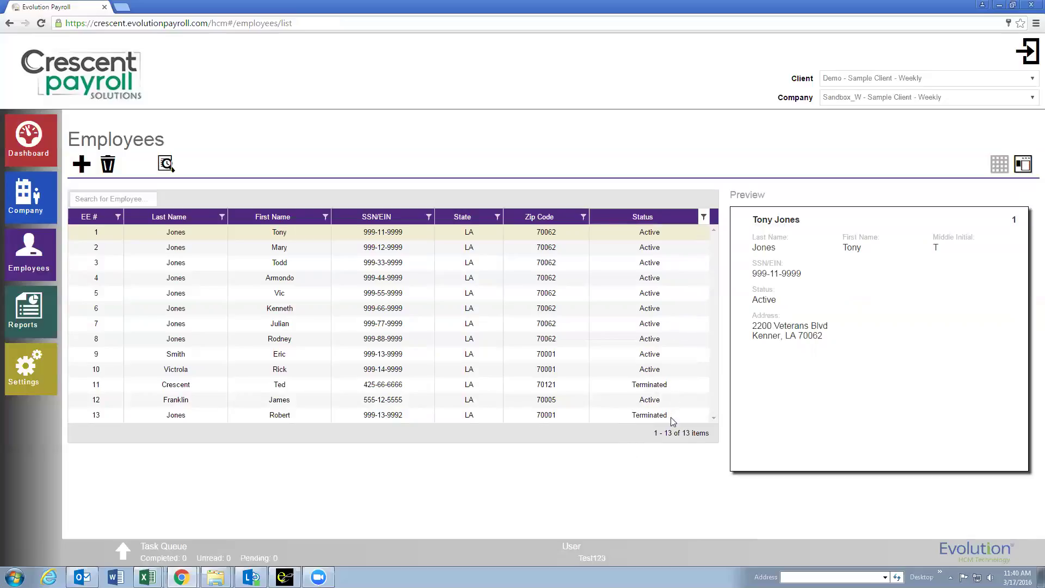
Reopen the record of the last terminated employee in the list and look through the available hire status options
click(292, 416)
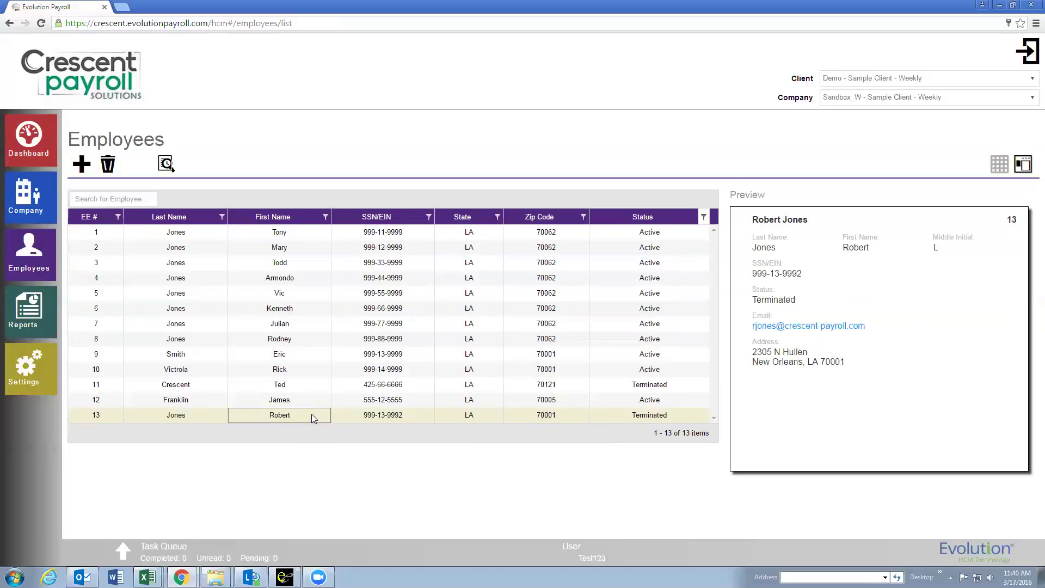
double_click(346, 414)
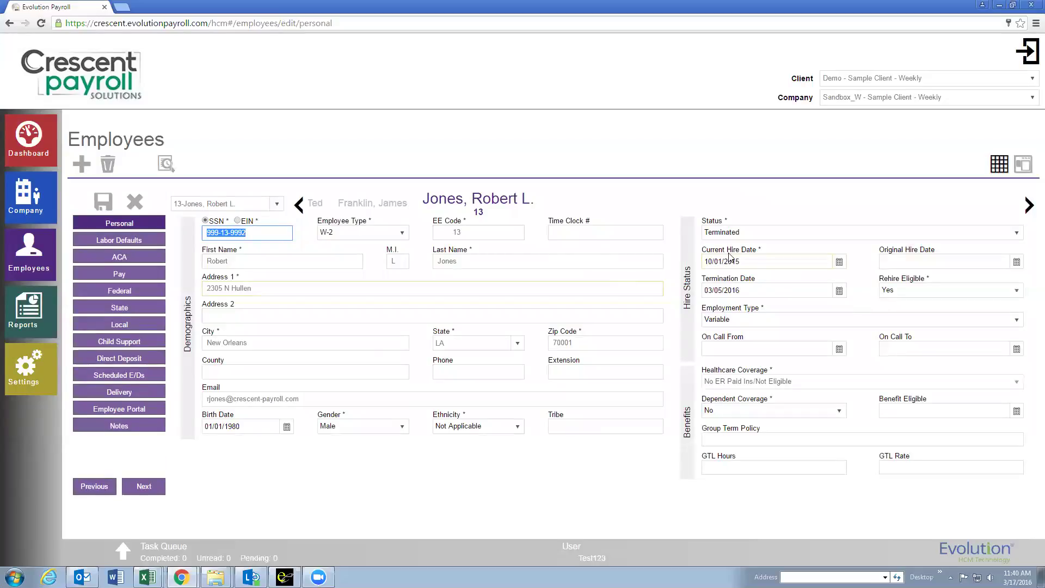
click(758, 233)
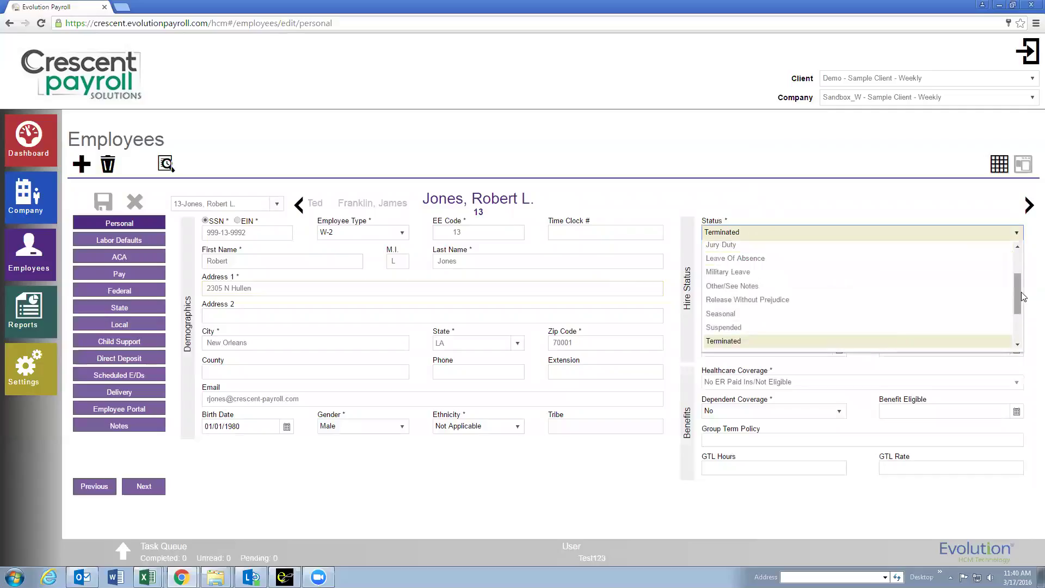
scroll(1021, 297, up, 3)
click(808, 199)
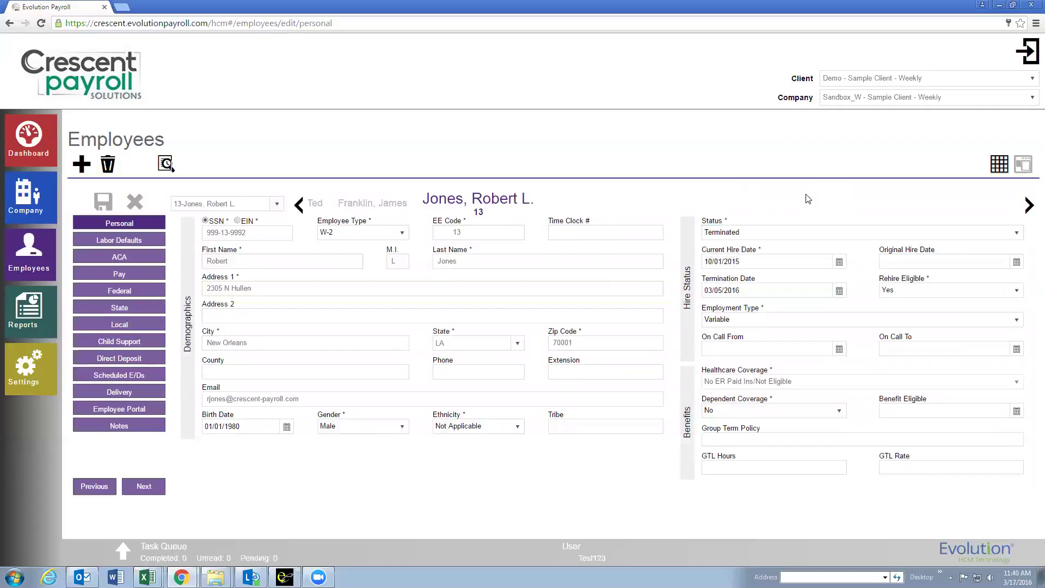
Review the employee's termination, original hire and current hire date fields, and check the remaining status options without changing them
click(761, 288)
click(749, 188)
click(907, 260)
click(737, 261)
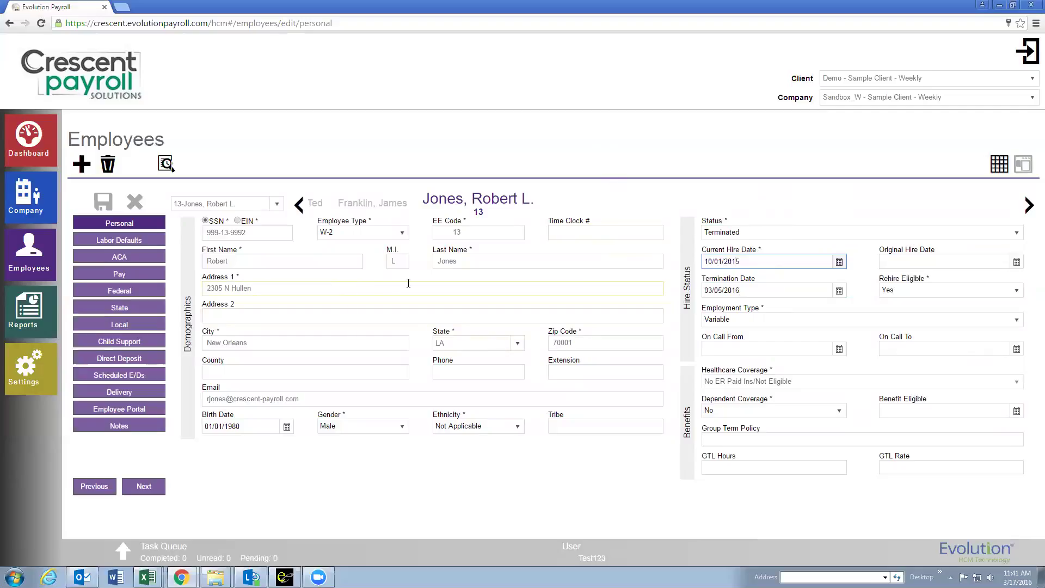
click(779, 235)
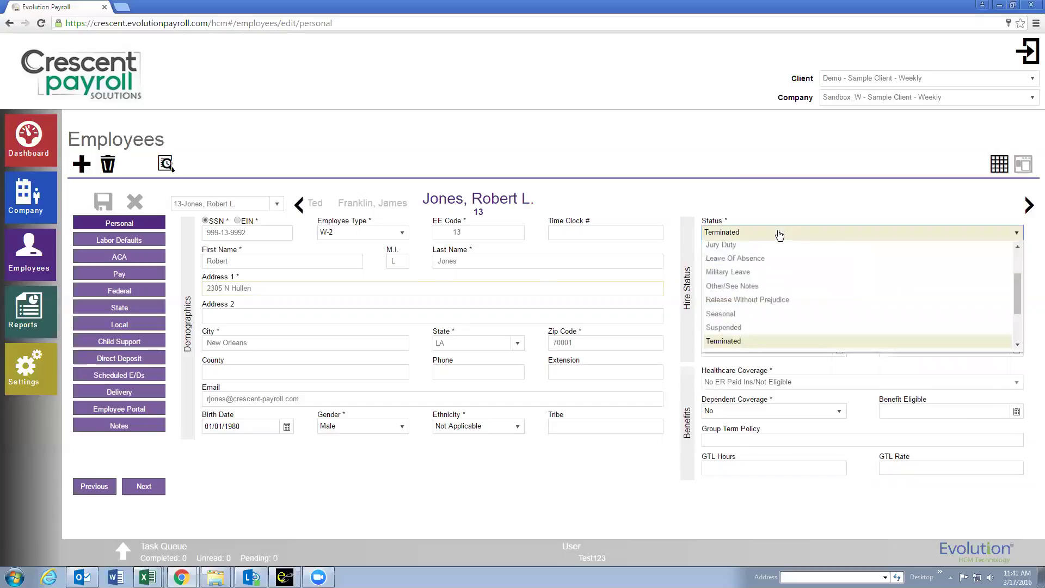
scroll(1017, 285, down, 2)
click(850, 220)
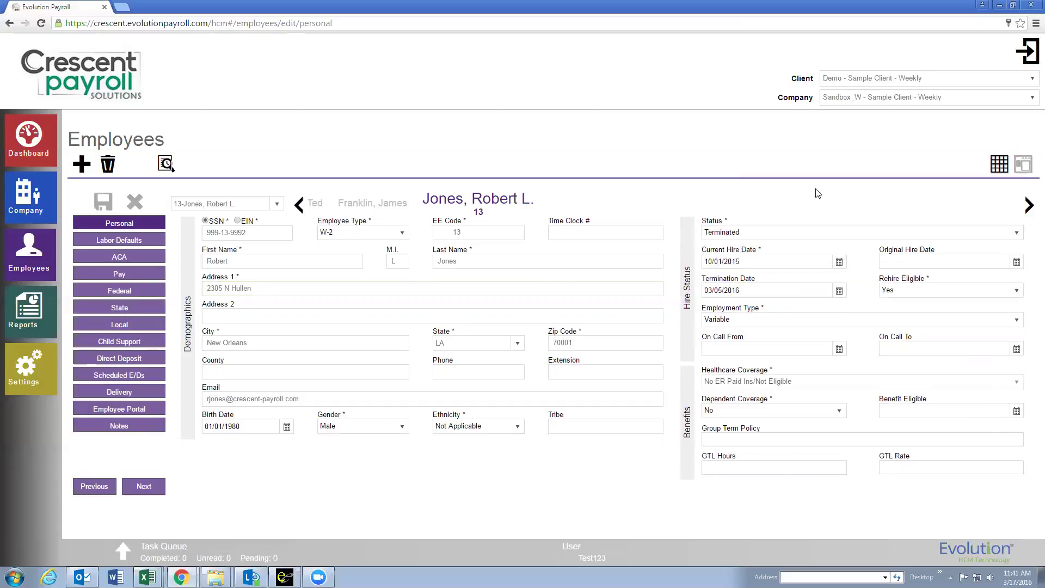